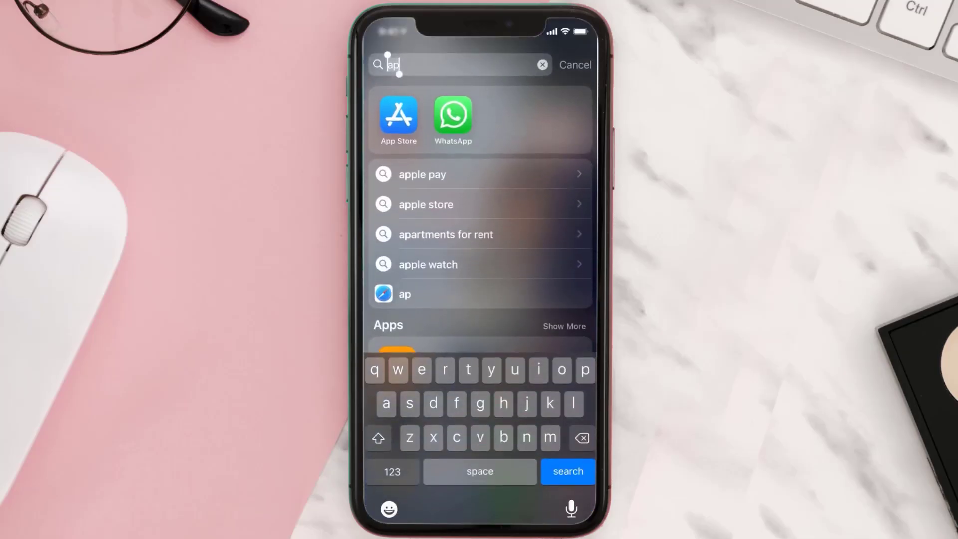
type("set")
Step: Launch the iOS Settings app from the Spotlight search results
key("Return")
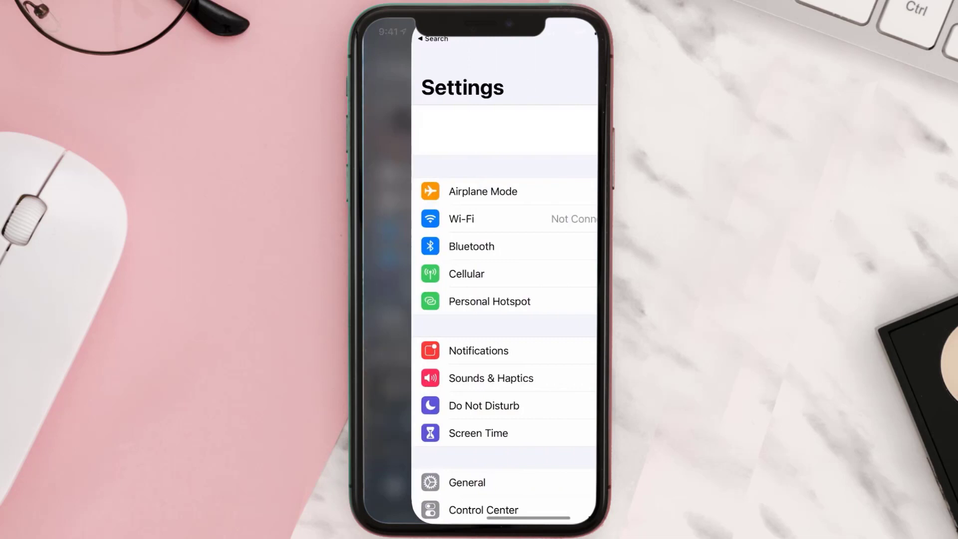